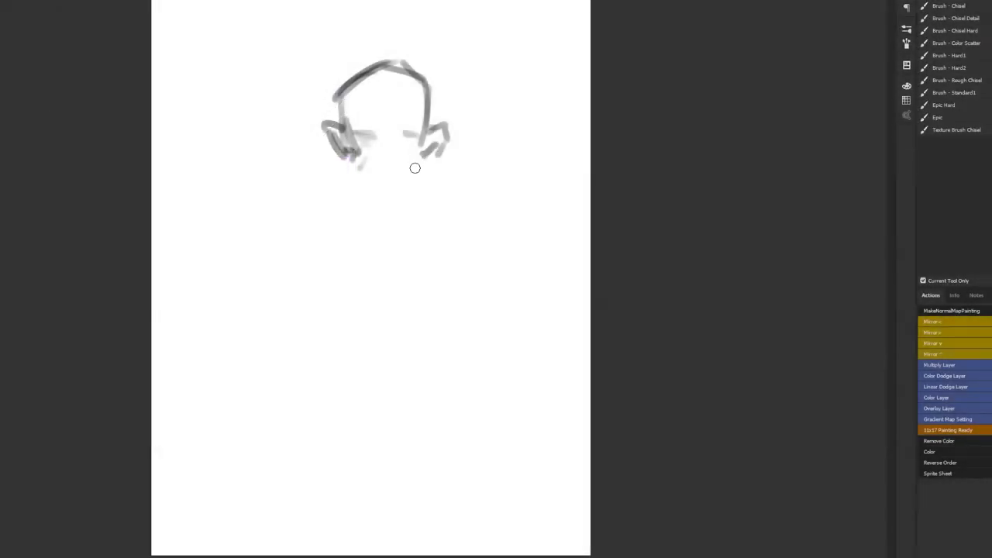
Sketch the jaw and raised collar below the head and block in broad dark strokes on the background beside it
{"action": "mouse_move", "coordinate": [356, 162]}
{"action": "left_mouse_down"}
{"action": "mouse_move", "coordinate": [350, 191]}
{"action": "mouse_move", "coordinate": [401, 199]}
{"action": "mouse_move", "coordinate": [427, 156]}
{"action": "mouse_move", "coordinate": [396, 209]}
{"action": "mouse_move", "coordinate": [358, 155]}
{"action": "mouse_move", "coordinate": [372, 182]}
{"action": "mouse_move", "coordinate": [413, 172]}
{"action": "mouse_move", "coordinate": [398, 186]}
{"action": "mouse_move", "coordinate": [386, 154]}
{"action": "mouse_move", "coordinate": [325, 155]}
{"action": "mouse_move", "coordinate": [338, 203]}
{"action": "left_mouse_up"}
{"action": "mouse_move", "coordinate": [350, 163]}
{"action": "left_mouse_down"}
{"action": "mouse_move", "coordinate": [322, 174]}
{"action": "mouse_move", "coordinate": [369, 215]}
{"action": "left_mouse_up"}
{"action": "mouse_move", "coordinate": [324, 136]}
{"action": "left_mouse_down"}
{"action": "mouse_move", "coordinate": [329, 151]}
{"action": "mouse_move", "coordinate": [335, 83]}
{"action": "mouse_move", "coordinate": [384, 48]}
{"action": "mouse_move", "coordinate": [320, 82]}
{"action": "mouse_move", "coordinate": [325, 121]}
{"action": "mouse_move", "coordinate": [303, 115]}
{"action": "left_mouse_up"}
{"action": "left_click_drag", "start_coordinate": [310, 74], "coordinate": [288, 149]}
{"action": "mouse_move", "coordinate": [309, 76]}
{"action": "left_mouse_down"}
{"action": "mouse_move", "coordinate": [270, 147]}
{"action": "mouse_move", "coordinate": [250, 151]}
{"action": "left_mouse_up"}
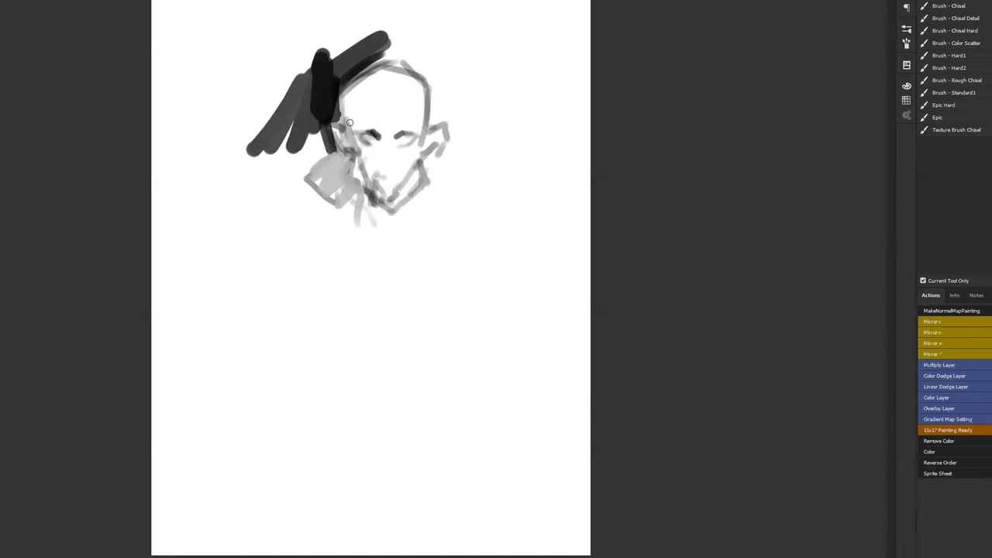
Shade the face in light grey and darken both sides of the jaw with a smaller brush
{"action": "mouse_move", "coordinate": [351, 131]}
{"action": "left_mouse_down"}
{"action": "mouse_move", "coordinate": [355, 104]}
{"action": "mouse_move", "coordinate": [409, 78]}
{"action": "mouse_move", "coordinate": [394, 83]}
{"action": "mouse_move", "coordinate": [390, 111]}
{"action": "mouse_move", "coordinate": [413, 92]}
{"action": "mouse_move", "coordinate": [419, 116]}
{"action": "mouse_move", "coordinate": [377, 159]}
{"action": "mouse_move", "coordinate": [381, 144]}
{"action": "mouse_move", "coordinate": [379, 175]}
{"action": "mouse_move", "coordinate": [366, 159]}
{"action": "mouse_move", "coordinate": [388, 190]}
{"action": "mouse_move", "coordinate": [352, 166]}
{"action": "left_mouse_up"}
{"action": "key", "text": "["}
{"action": "key", "text": "["}
{"action": "key", "text": "["}
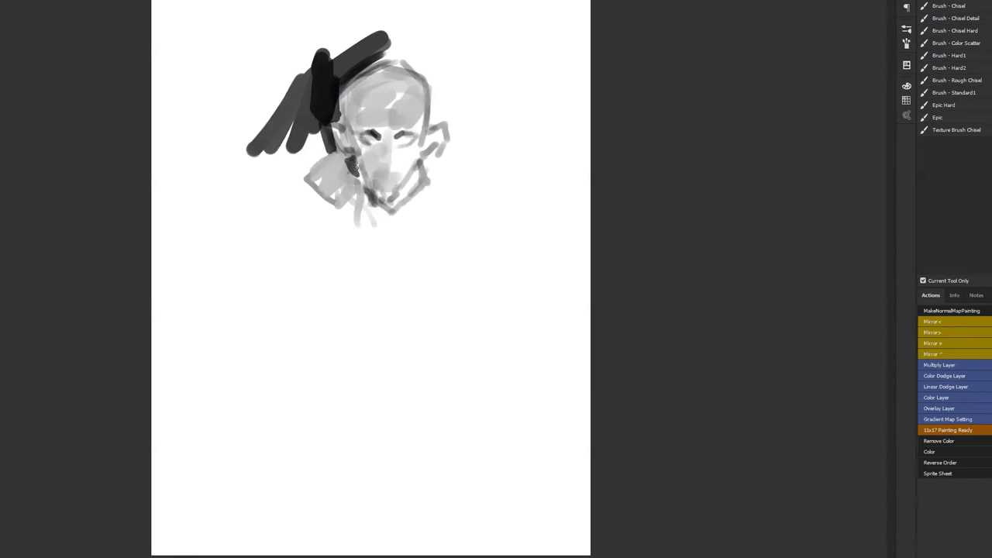
{"action": "left_click_drag", "start_coordinate": [419, 160], "coordinate": [414, 174]}
{"action": "left_click_drag", "start_coordinate": [434, 170], "coordinate": [384, 209]}
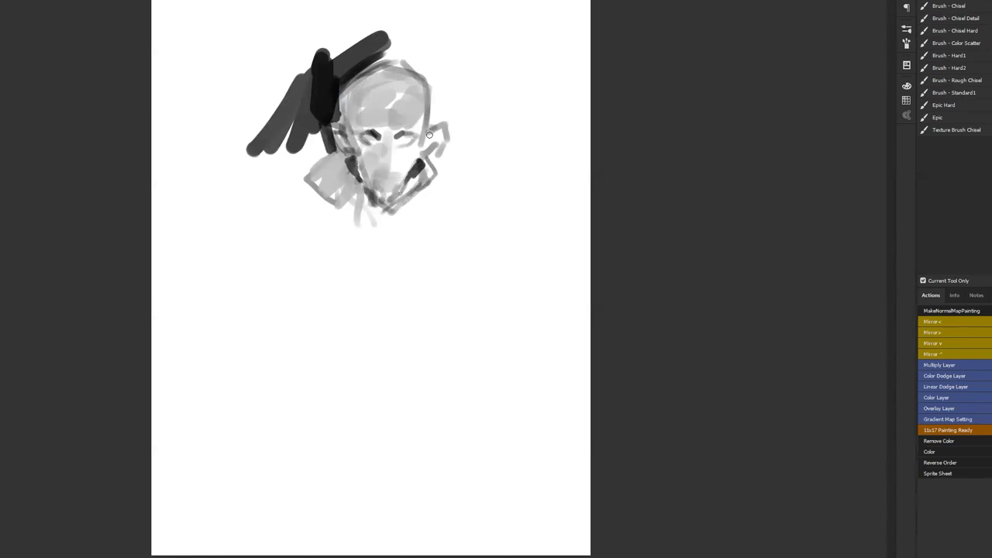
Define the ear facing the blank background and block in the collar edge and both shoulder slopes with dark grey strokes
{"action": "left_click_drag", "start_coordinate": [441, 133], "coordinate": [429, 151]}
{"action": "mouse_move", "coordinate": [331, 199]}
{"action": "left_mouse_down"}
{"action": "mouse_move", "coordinate": [306, 186]}
{"action": "mouse_move", "coordinate": [301, 162]}
{"action": "mouse_move", "coordinate": [326, 147]}
{"action": "mouse_move", "coordinate": [298, 184]}
{"action": "left_mouse_up"}
{"action": "left_click_drag", "start_coordinate": [416, 182], "coordinate": [401, 199]}
{"action": "mouse_move", "coordinate": [333, 198]}
{"action": "left_mouse_down"}
{"action": "mouse_move", "coordinate": [358, 203]}
{"action": "mouse_move", "coordinate": [324, 180]}
{"action": "mouse_move", "coordinate": [324, 211]}
{"action": "mouse_move", "coordinate": [290, 230]}
{"action": "left_mouse_up"}
{"action": "mouse_move", "coordinate": [436, 215]}
{"action": "left_mouse_down"}
{"action": "mouse_move", "coordinate": [412, 199]}
{"action": "mouse_move", "coordinate": [442, 211]}
{"action": "mouse_move", "coordinate": [441, 183]}
{"action": "left_mouse_up"}
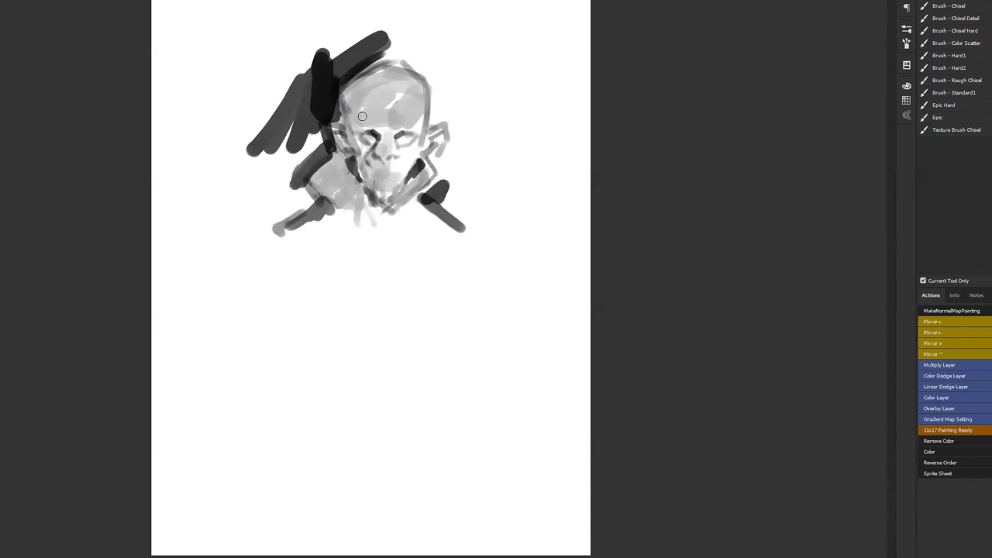
Block in the short hair over the scalp and temples with grey tones sampled from the painting
{"action": "mouse_move", "coordinate": [378, 104]}
{"action": "left_mouse_down"}
{"action": "mouse_move", "coordinate": [393, 99]}
{"action": "mouse_move", "coordinate": [350, 103]}
{"action": "mouse_move", "coordinate": [381, 73]}
{"action": "left_mouse_up"}
{"action": "left_click", "coordinate": [383, 94], "text": "alt"}
{"action": "mouse_move", "coordinate": [372, 115]}
{"action": "left_mouse_down"}
{"action": "mouse_move", "coordinate": [347, 124]}
{"action": "mouse_move", "coordinate": [348, 97]}
{"action": "mouse_move", "coordinate": [354, 109]}
{"action": "mouse_move", "coordinate": [388, 70]}
{"action": "mouse_move", "coordinate": [389, 80]}
{"action": "mouse_move", "coordinate": [400, 71]}
{"action": "mouse_move", "coordinate": [392, 95]}
{"action": "mouse_move", "coordinate": [403, 85]}
{"action": "mouse_move", "coordinate": [415, 95]}
{"action": "mouse_move", "coordinate": [426, 135]}
{"action": "left_mouse_up"}
{"action": "left_click", "coordinate": [349, 97], "text": "alt"}
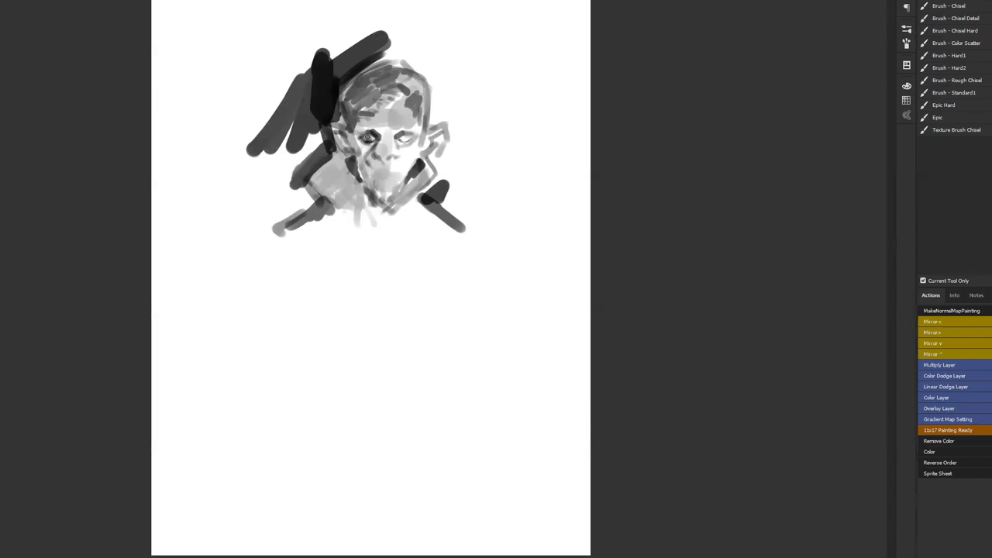
Undo the last two strokes and refine the eyes, nose, mouth, cheeks and hairline with grey shading
{"action": "key", "text": "ctrl+alt+z"}
{"action": "key", "text": "ctrl+alt+z"}
{"action": "mouse_move", "coordinate": [368, 160]}
{"action": "left_mouse_down"}
{"action": "mouse_move", "coordinate": [401, 180]}
{"action": "mouse_move", "coordinate": [405, 160]}
{"action": "mouse_move", "coordinate": [383, 176]}
{"action": "left_mouse_up"}
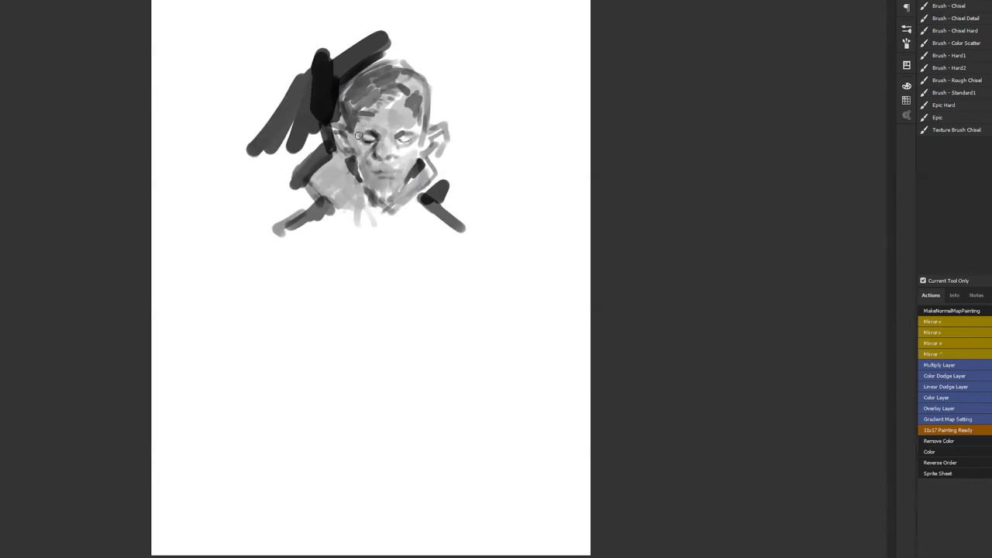
{"action": "mouse_move", "coordinate": [418, 160]}
{"action": "left_mouse_down"}
{"action": "mouse_move", "coordinate": [420, 138]}
{"action": "mouse_move", "coordinate": [416, 161]}
{"action": "left_mouse_up"}
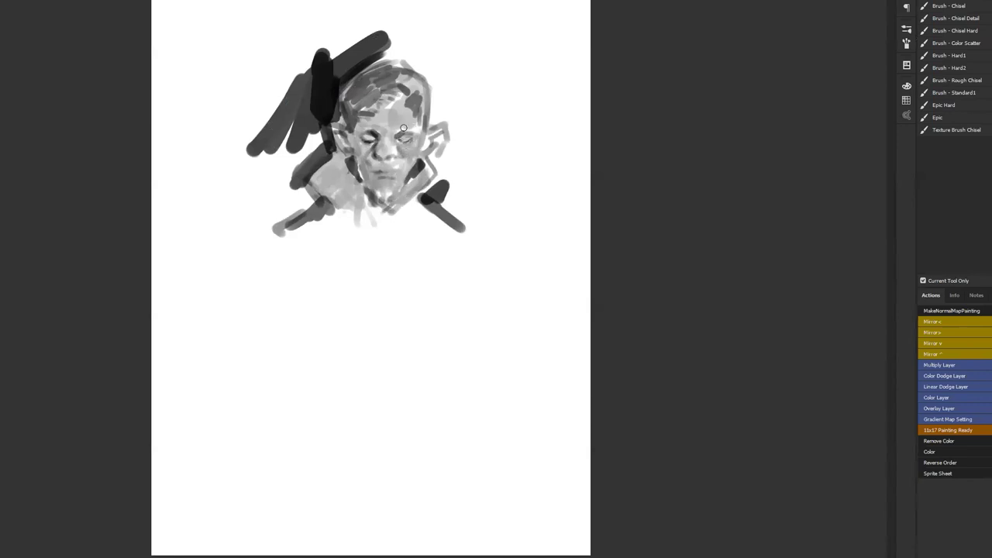
{"action": "mouse_move", "coordinate": [404, 116]}
{"action": "left_mouse_down"}
{"action": "mouse_move", "coordinate": [392, 105]}
{"action": "mouse_move", "coordinate": [401, 93]}
{"action": "mouse_move", "coordinate": [384, 117]}
{"action": "mouse_move", "coordinate": [373, 107]}
{"action": "mouse_move", "coordinate": [361, 116]}
{"action": "mouse_move", "coordinate": [400, 93]}
{"action": "mouse_move", "coordinate": [356, 108]}
{"action": "mouse_move", "coordinate": [353, 89]}
{"action": "mouse_move", "coordinate": [403, 89]}
{"action": "mouse_move", "coordinate": [419, 99]}
{"action": "mouse_move", "coordinate": [415, 133]}
{"action": "left_mouse_up"}
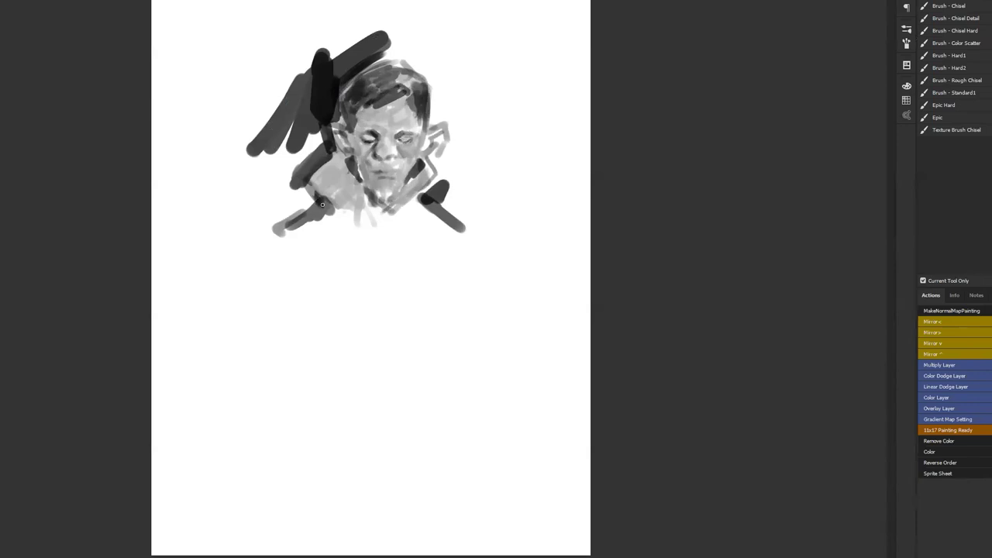
Outline the shoulders and upper arms, and block in the background outside them and above the collar with large, near-black strokes
{"action": "mouse_move", "coordinate": [314, 208]}
{"action": "left_mouse_down"}
{"action": "mouse_move", "coordinate": [264, 261]}
{"action": "mouse_move", "coordinate": [225, 338]}
{"action": "left_mouse_up"}
{"action": "left_click_drag", "start_coordinate": [458, 218], "coordinate": [484, 321]}
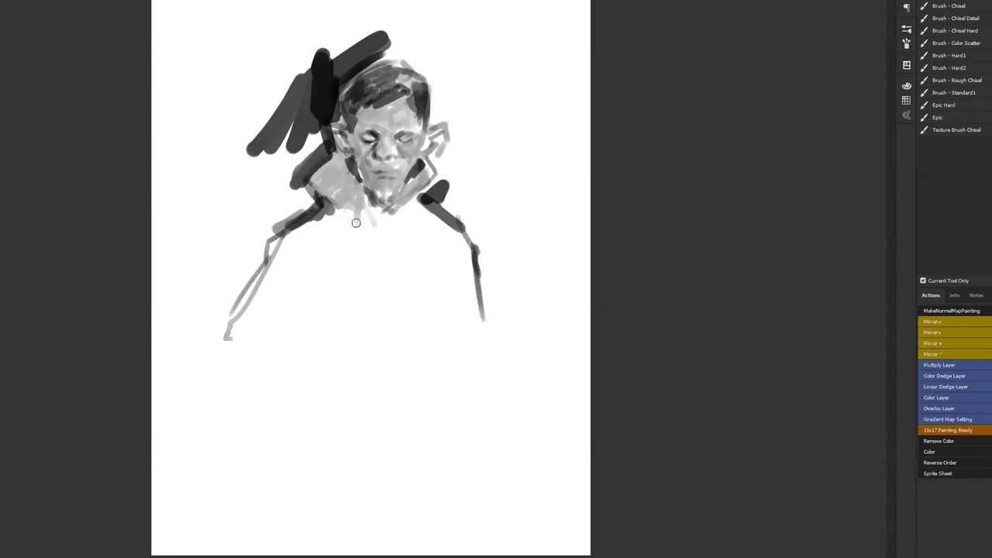
{"action": "mouse_move", "coordinate": [294, 181]}
{"action": "left_mouse_down"}
{"action": "mouse_move", "coordinate": [310, 210]}
{"action": "mouse_move", "coordinate": [287, 159]}
{"action": "mouse_move", "coordinate": [295, 163]}
{"action": "mouse_move", "coordinate": [324, 124]}
{"action": "mouse_move", "coordinate": [248, 233]}
{"action": "mouse_move", "coordinate": [261, 100]}
{"action": "mouse_move", "coordinate": [252, 256]}
{"action": "mouse_move", "coordinate": [237, 155]}
{"action": "mouse_move", "coordinate": [227, 299]}
{"action": "mouse_move", "coordinate": [223, 149]}
{"action": "mouse_move", "coordinate": [262, 116]}
{"action": "mouse_move", "coordinate": [319, 109]}
{"action": "mouse_move", "coordinate": [252, 128]}
{"action": "mouse_move", "coordinate": [343, 28]}
{"action": "mouse_move", "coordinate": [388, 19]}
{"action": "mouse_move", "coordinate": [217, 108]}
{"action": "mouse_move", "coordinate": [304, 15]}
{"action": "mouse_move", "coordinate": [246, 95]}
{"action": "mouse_move", "coordinate": [233, 8]}
{"action": "mouse_move", "coordinate": [193, 18]}
{"action": "mouse_move", "coordinate": [167, 3]}
{"action": "mouse_move", "coordinate": [182, 85]}
{"action": "mouse_move", "coordinate": [204, 119]}
{"action": "mouse_move", "coordinate": [266, 6]}
{"action": "mouse_move", "coordinate": [298, 11]}
{"action": "left_mouse_up"}
{"action": "mouse_move", "coordinate": [186, 116]}
{"action": "left_mouse_down"}
{"action": "mouse_move", "coordinate": [178, 45]}
{"action": "mouse_move", "coordinate": [155, 155]}
{"action": "mouse_move", "coordinate": [199, 232]}
{"action": "mouse_move", "coordinate": [264, 155]}
{"action": "left_mouse_up"}
{"action": "mouse_move", "coordinate": [251, 222]}
{"action": "left_mouse_down"}
{"action": "mouse_move", "coordinate": [186, 310]}
{"action": "mouse_move", "coordinate": [243, 250]}
{"action": "mouse_move", "coordinate": [190, 366]}
{"action": "left_mouse_up"}
{"action": "left_click_drag", "start_coordinate": [242, 269], "coordinate": [166, 401]}
{"action": "mouse_move", "coordinate": [483, 240]}
{"action": "left_mouse_down"}
{"action": "mouse_move", "coordinate": [498, 324]}
{"action": "mouse_move", "coordinate": [512, 341]}
{"action": "left_mouse_up"}
{"action": "key", "text": "ctrl+z"}
{"action": "mouse_move", "coordinate": [496, 220]}
{"action": "left_mouse_down"}
{"action": "mouse_move", "coordinate": [512, 362]}
{"action": "mouse_move", "coordinate": [454, 200]}
{"action": "mouse_move", "coordinate": [475, 154]}
{"action": "left_mouse_up"}
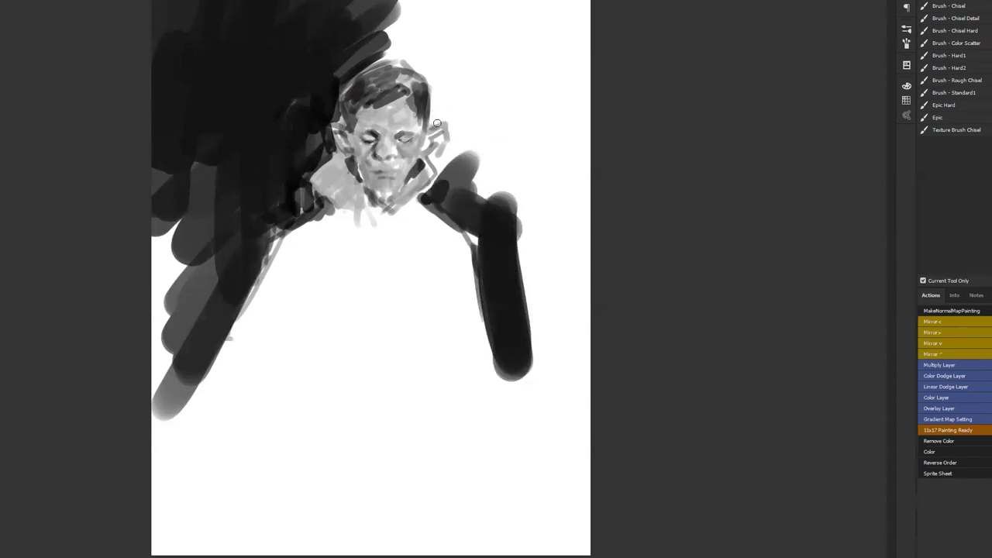
Fill the remaining background above and beside the head with near-black strokes, cutting in around the hair and ear
{"action": "mouse_move", "coordinate": [432, 124]}
{"action": "left_mouse_down"}
{"action": "mouse_move", "coordinate": [444, 150]}
{"action": "mouse_move", "coordinate": [429, 174]}
{"action": "mouse_move", "coordinate": [457, 132]}
{"action": "mouse_move", "coordinate": [456, 89]}
{"action": "mouse_move", "coordinate": [444, 108]}
{"action": "mouse_move", "coordinate": [437, 87]}
{"action": "mouse_move", "coordinate": [431, 124]}
{"action": "left_mouse_up"}
{"action": "mouse_move", "coordinate": [428, 73]}
{"action": "left_mouse_down"}
{"action": "mouse_move", "coordinate": [393, 64]}
{"action": "mouse_move", "coordinate": [400, 51]}
{"action": "mouse_move", "coordinate": [442, 84]}
{"action": "left_mouse_up"}
{"action": "mouse_move", "coordinate": [397, 30]}
{"action": "left_mouse_down"}
{"action": "mouse_move", "coordinate": [387, 15]}
{"action": "mouse_move", "coordinate": [421, 18]}
{"action": "mouse_move", "coordinate": [399, 49]}
{"action": "mouse_move", "coordinate": [412, 9]}
{"action": "mouse_move", "coordinate": [424, 58]}
{"action": "mouse_move", "coordinate": [458, 12]}
{"action": "mouse_move", "coordinate": [449, 70]}
{"action": "mouse_move", "coordinate": [480, 8]}
{"action": "mouse_move", "coordinate": [501, 37]}
{"action": "left_mouse_up"}
{"action": "mouse_move", "coordinate": [467, 98]}
{"action": "left_mouse_down"}
{"action": "mouse_move", "coordinate": [504, 24]}
{"action": "mouse_move", "coordinate": [565, 7]}
{"action": "mouse_move", "coordinate": [480, 144]}
{"action": "left_mouse_up"}
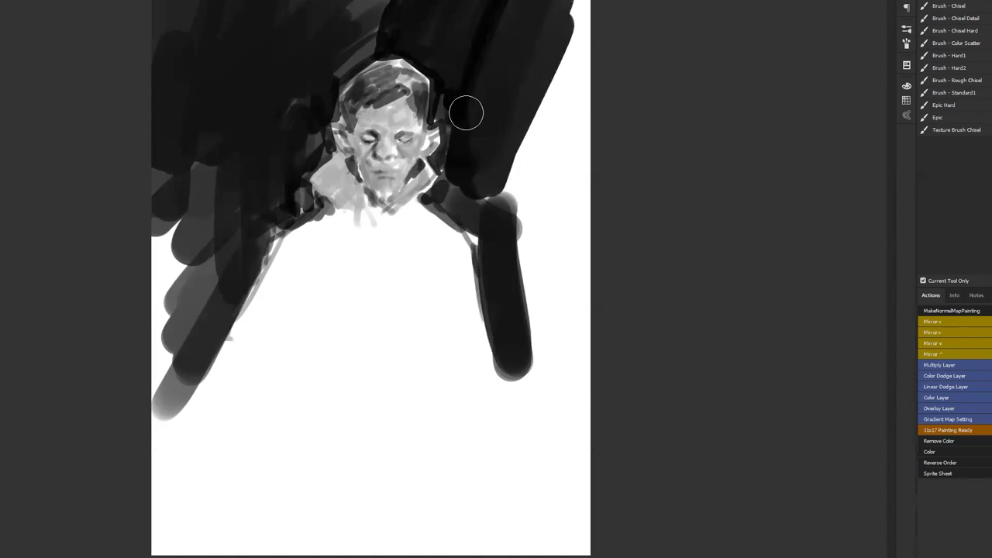